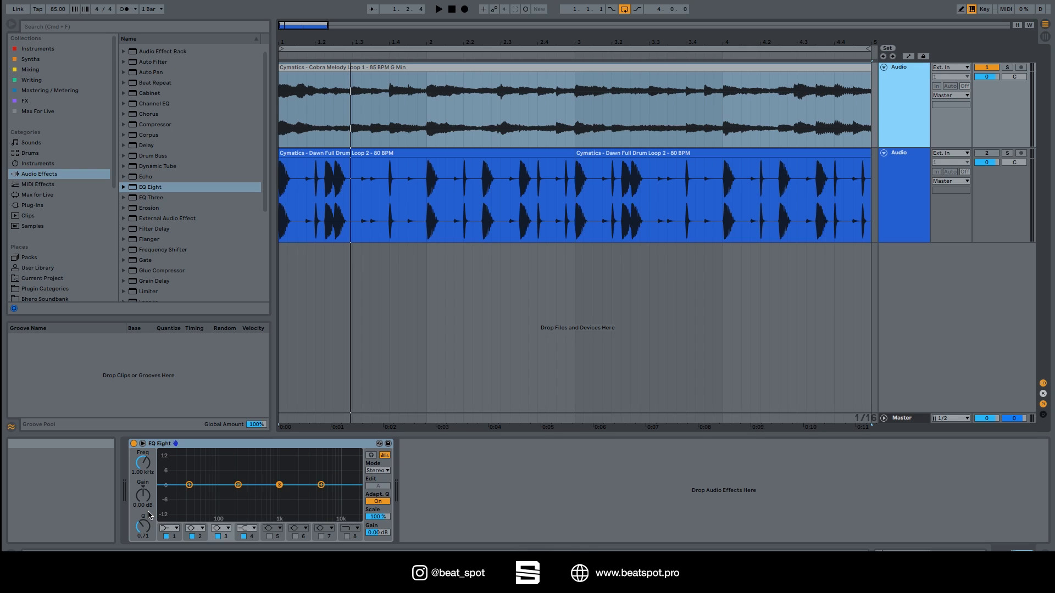
Toggle EQ Eight's filter bands in sequence, activating the additional bands alongside the first four.
left_click(178, 537)
left_click(200, 538)
left_click(225, 537)
left_click(254, 538)
left_click(268, 537)
left_click(295, 537)
left_click(322, 536)
left_click(347, 537)
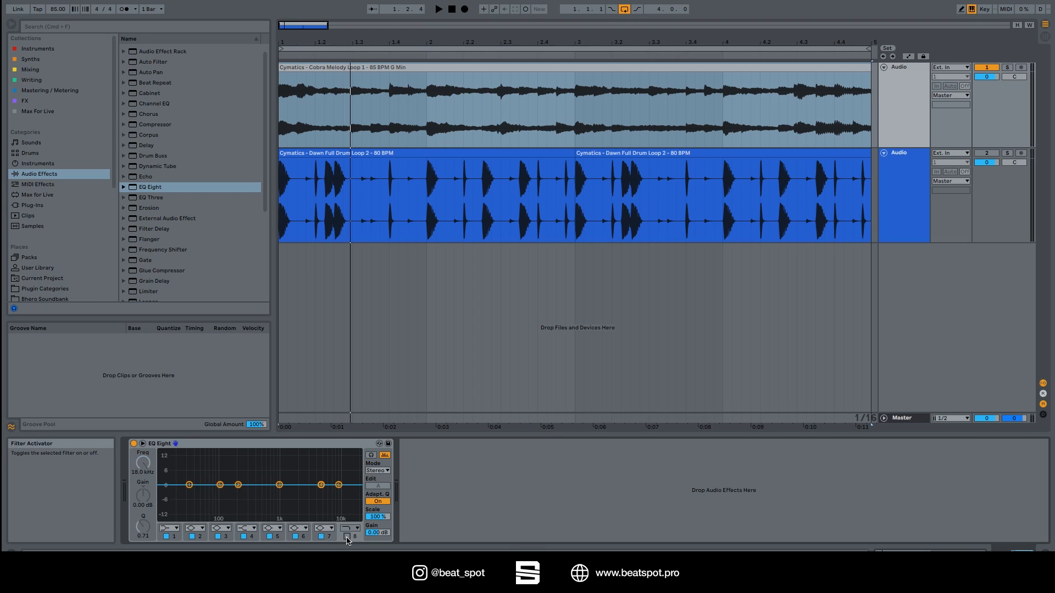
Deactivate filter bands 2 through 8 in EQ Eight, leaving only band 1 on.
left_click(346, 537)
left_click(321, 537)
left_click(296, 537)
left_click(269, 537)
left_click(244, 537)
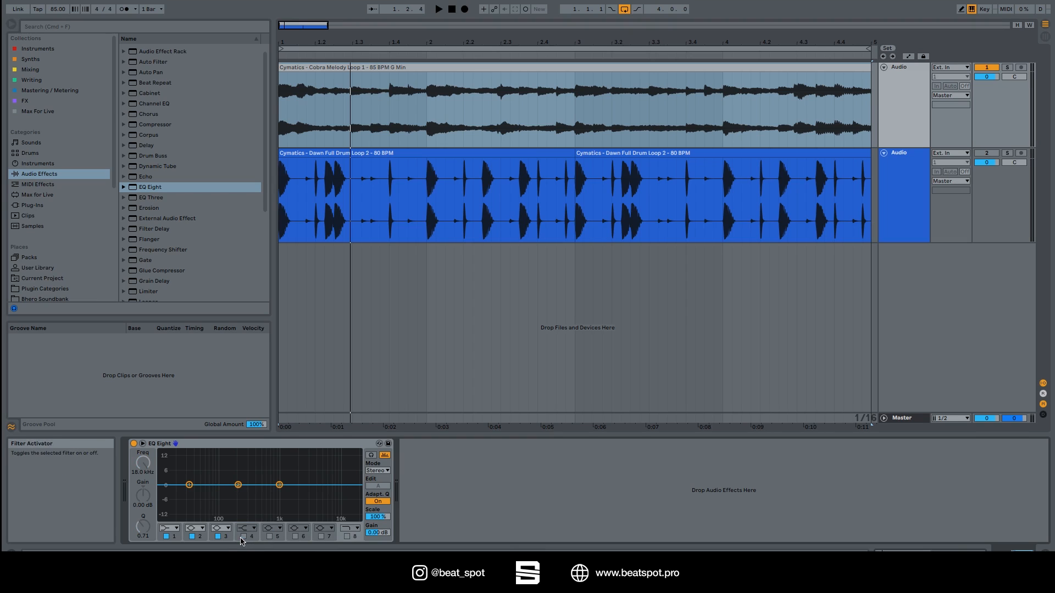
left_click(218, 537)
left_click(192, 537)
Try band 1 as a steep 48 dB low cut, and change it to the 12 dB low cut at 30 Hz.
left_click(176, 529)
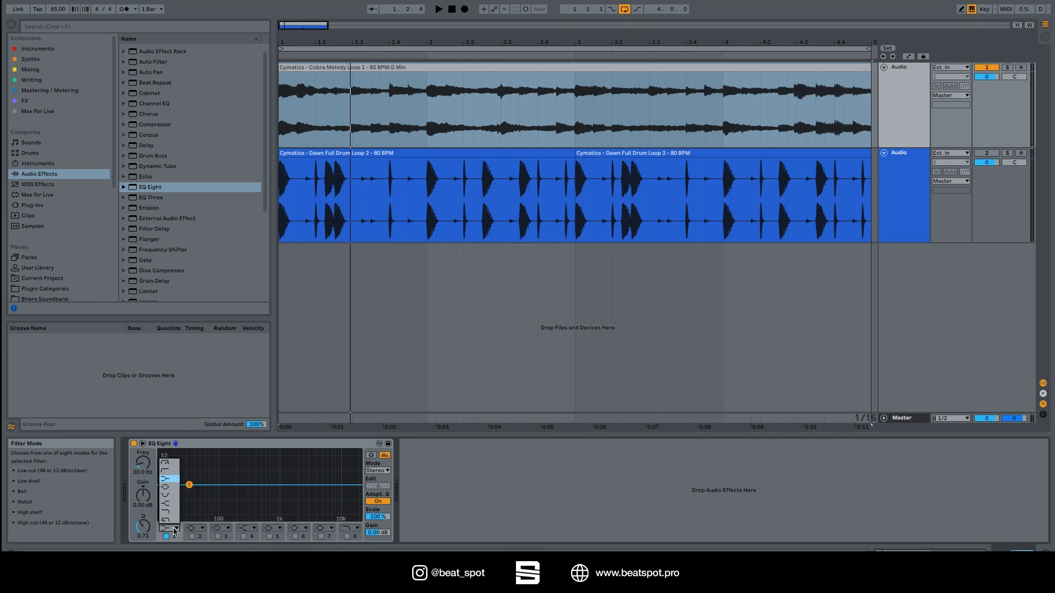
left_click(168, 466)
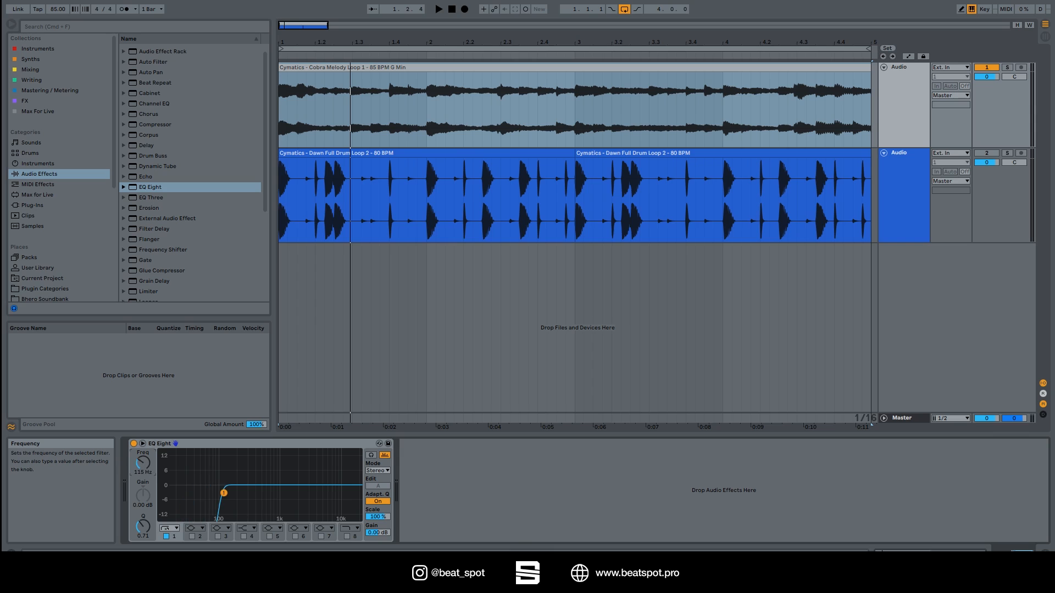
left_click(167, 525)
left_click(176, 497)
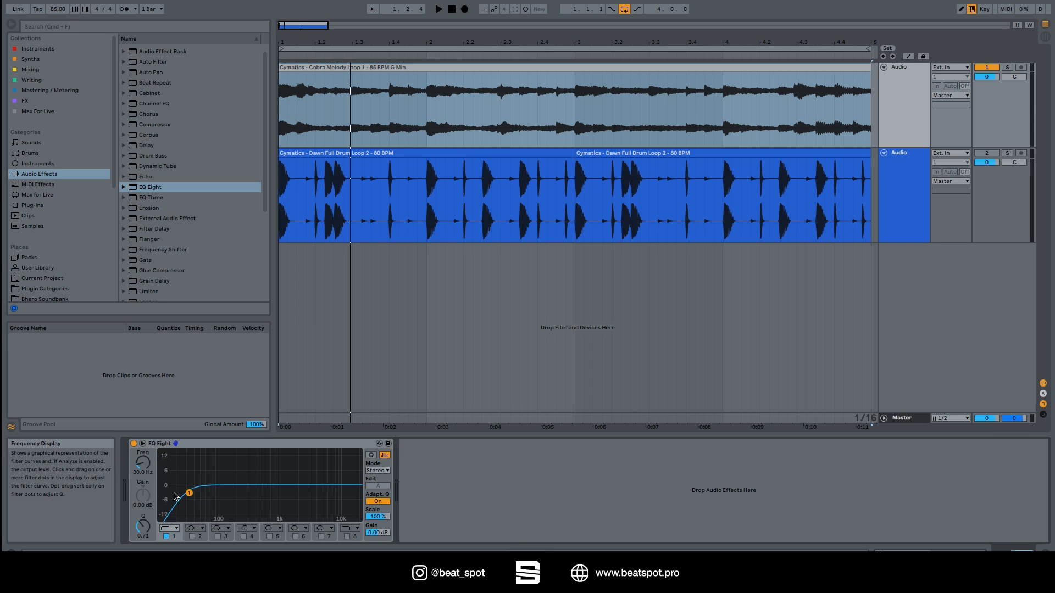
Change band 1 to a low shelf with about -5.58 dB of gain at 47.4 Hz.
left_click(169, 528)
left_click(167, 480)
left_click(167, 528)
left_click(166, 487)
mouse_move(189, 485)
left_mouse_down()
mouse_move(189, 506)
mouse_move(201, 498)
left_mouse_up()
left_click(169, 528)
left_click(168, 480)
Switch band 1 to a notch filter and shift it to about 45 Hz.
left_click(169, 528)
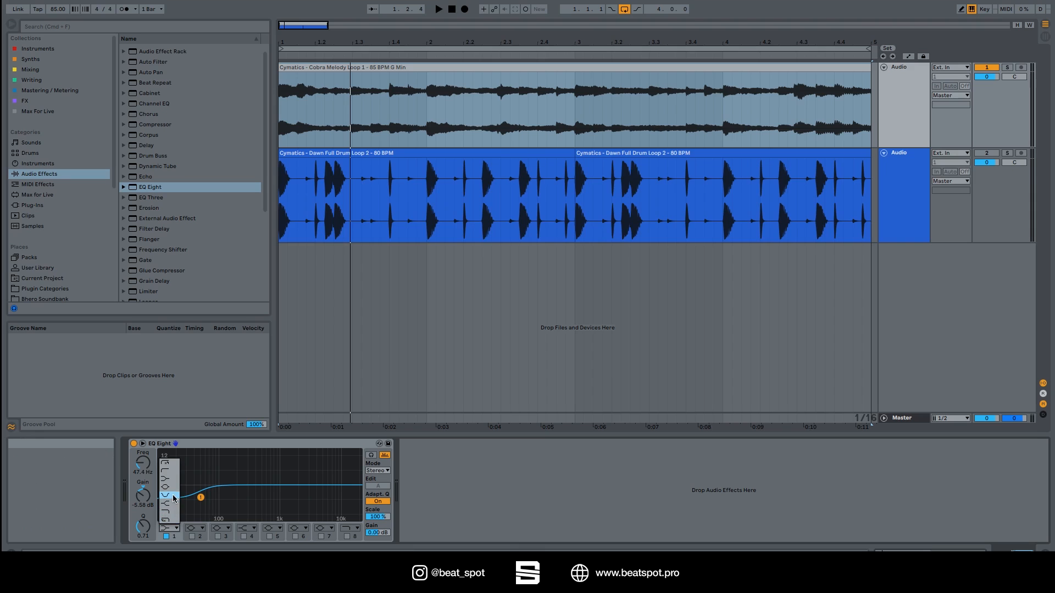
left_click(173, 499)
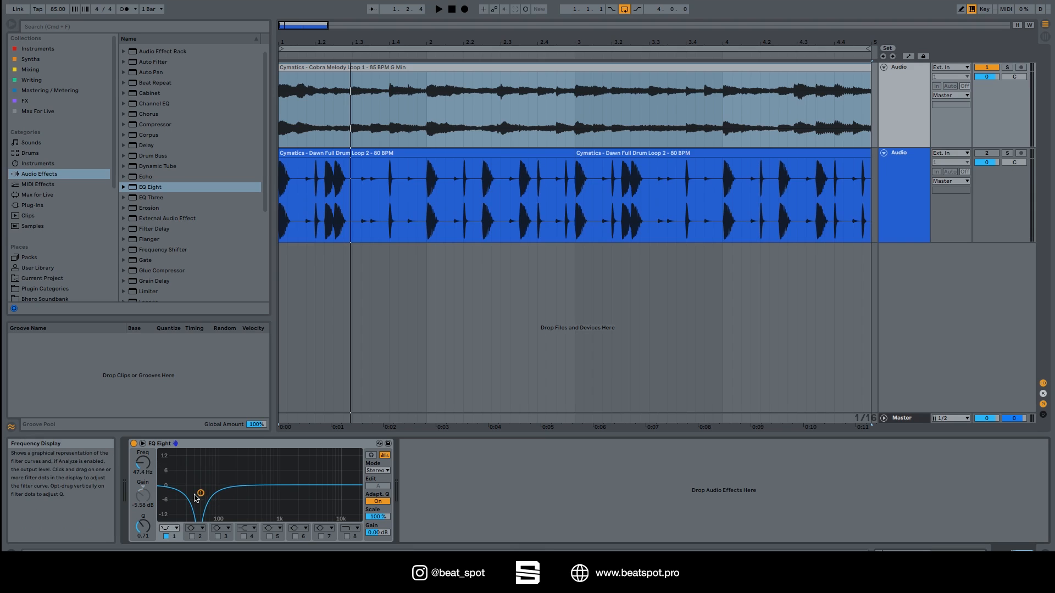
mouse_move(201, 494)
left_mouse_down()
mouse_move(302, 511)
mouse_move(264, 479)
mouse_move(199, 482)
mouse_move(200, 465)
mouse_move(197, 502)
mouse_move(200, 464)
mouse_move(199, 477)
left_mouse_up()
Try further filter types on band 1, ending on the steep 48 dB high cut.
left_click(169, 528)
left_click(169, 480)
left_click(171, 530)
key("Down")
key("Down")
key("Return")
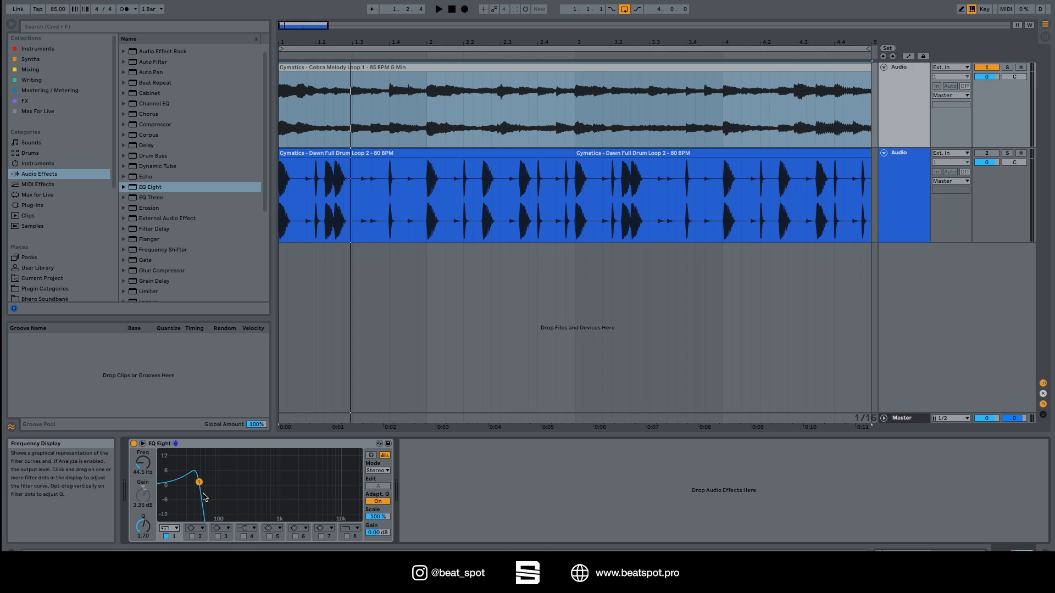
Set band 1 to the bell type and boost it by about 9.3 dB around 160 Hz.
left_click(171, 529)
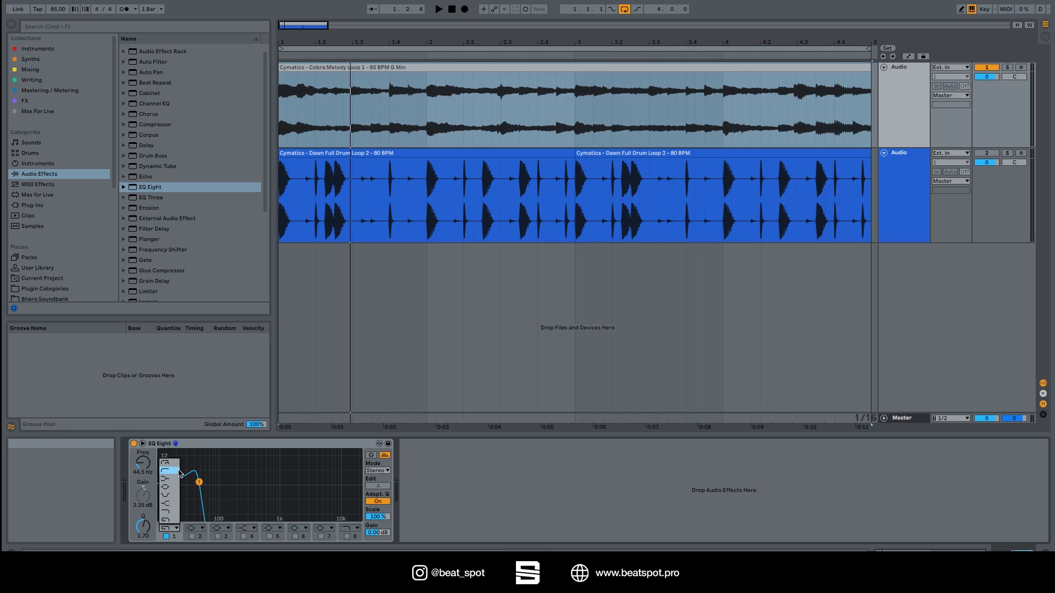
left_click(174, 491)
left_click_drag(199, 477, 226, 482)
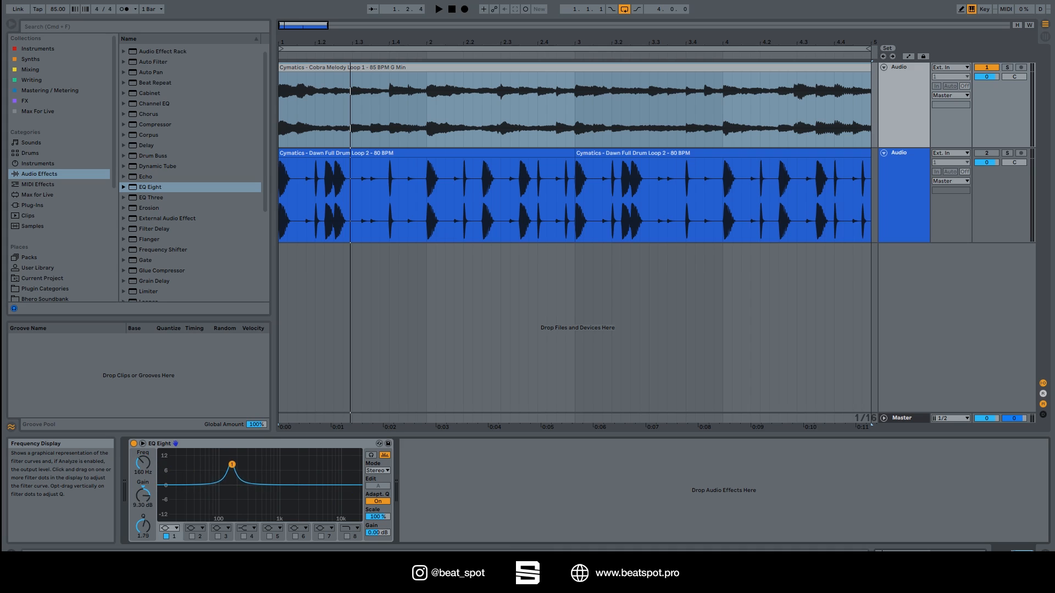
Vary band 1's gain, frequency and Q, ending with a narrow bell at about 1.78 kHz, 1.12 dB and Q 3.76.
mouse_move(232, 465)
left_mouse_down()
mouse_move(232, 506)
mouse_move(232, 482)
left_mouse_up()
left_click_drag(232, 465, 143, 416)
mouse_move(143, 496)
left_mouse_down()
mouse_move(143, 510)
mouse_move(143, 484)
mouse_move(143, 511)
left_mouse_up()
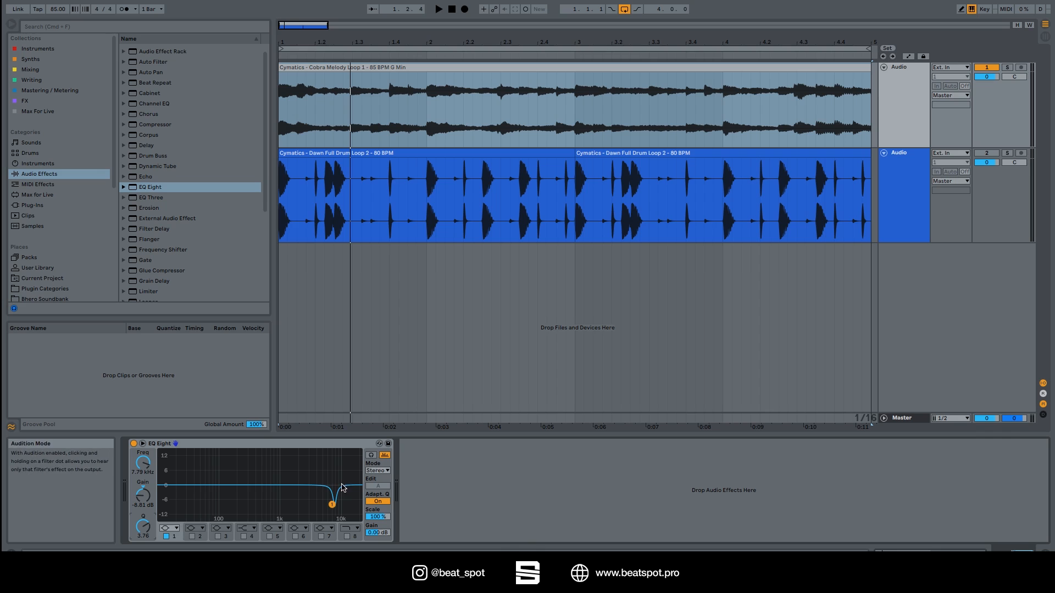
left_click_drag(332, 504, 295, 483)
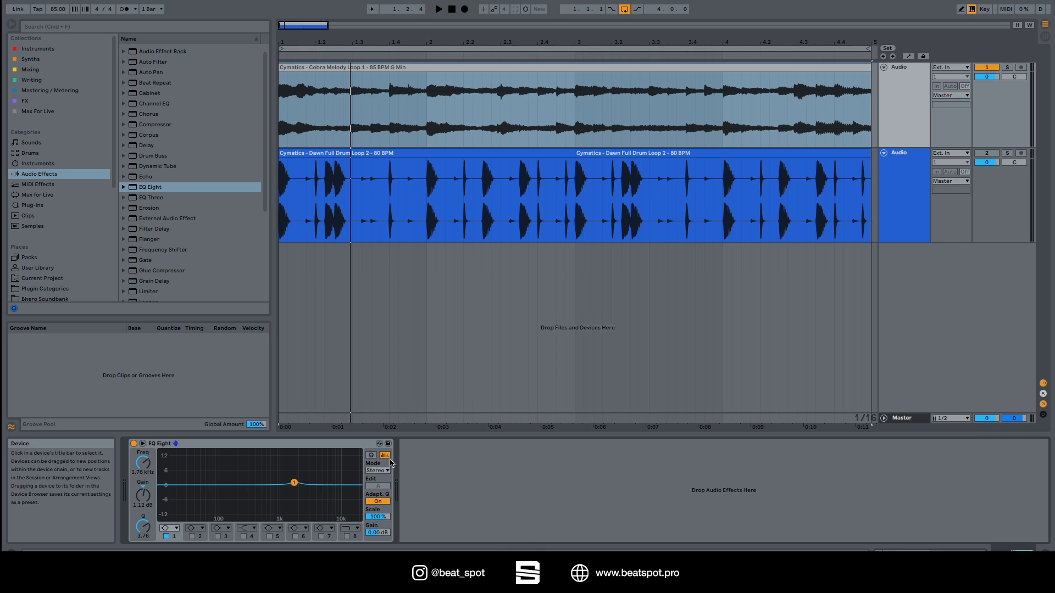
Play the loop with Audition Mode enabled, shift band 1 to about 484 Hz with 6.82 dB gain, and stop playback.
key("space")
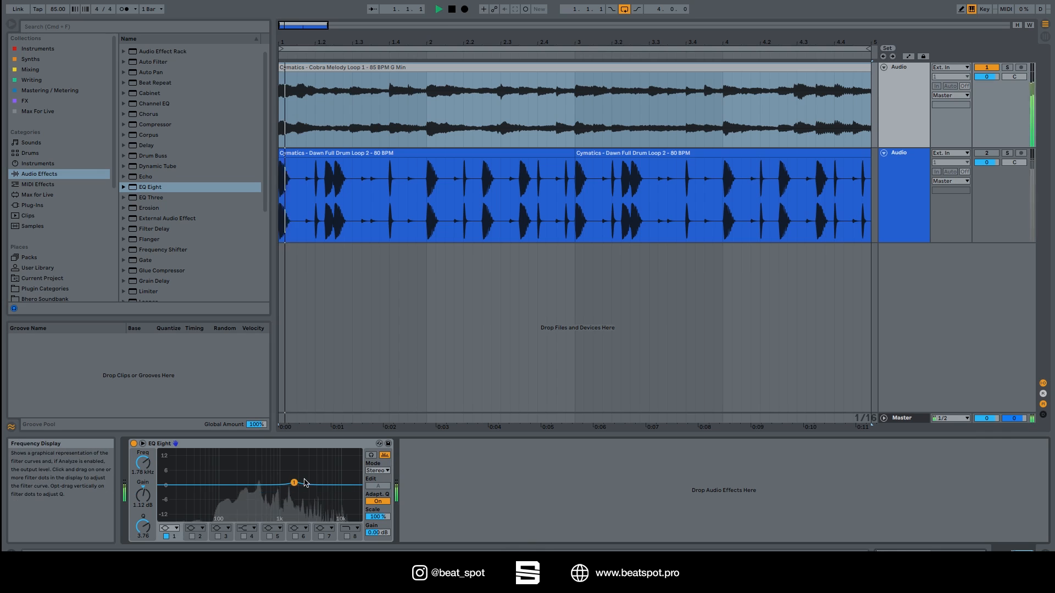
left_click(371, 455)
left_click_drag(295, 483, 261, 470)
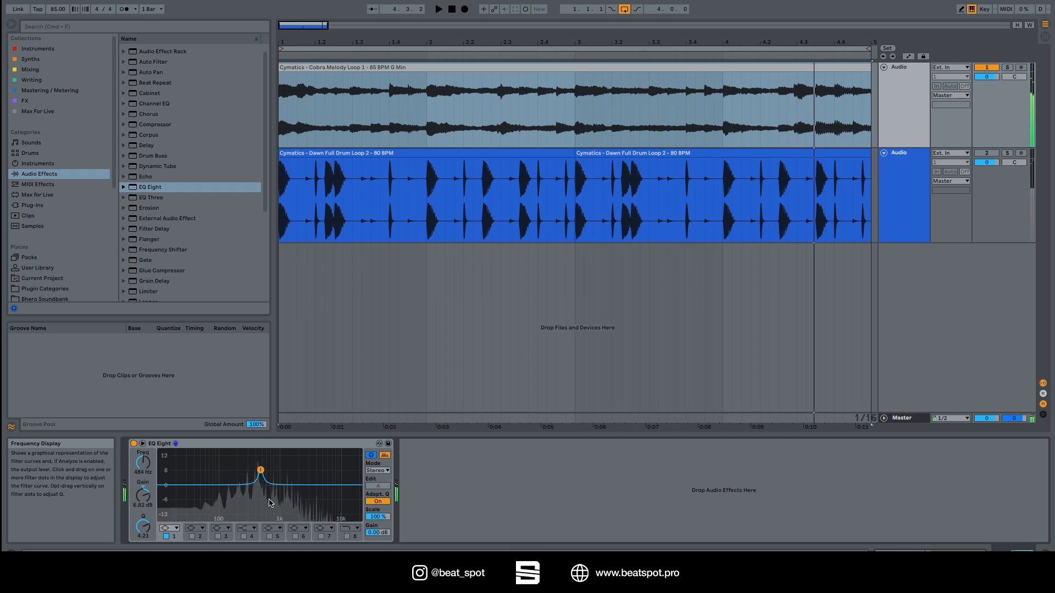
key("space")
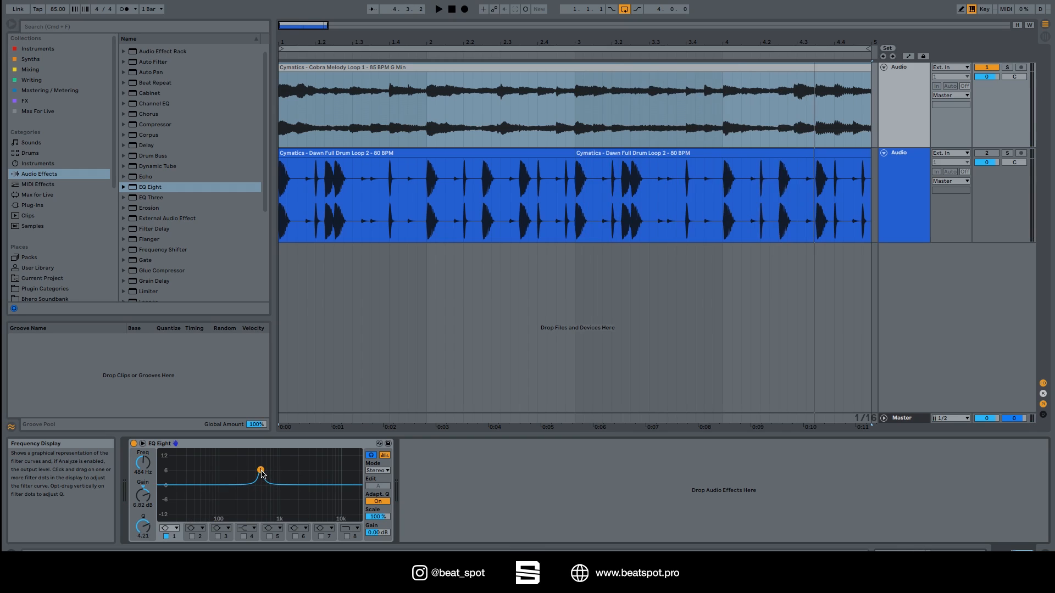
Audition band 1 during playback, raising it to about 13.3 dB at 369 Hz, and stop playback.
key("space")
mouse_move(261, 471)
left_mouse_down()
mouse_move(238, 470)
mouse_move(252, 475)
left_mouse_up()
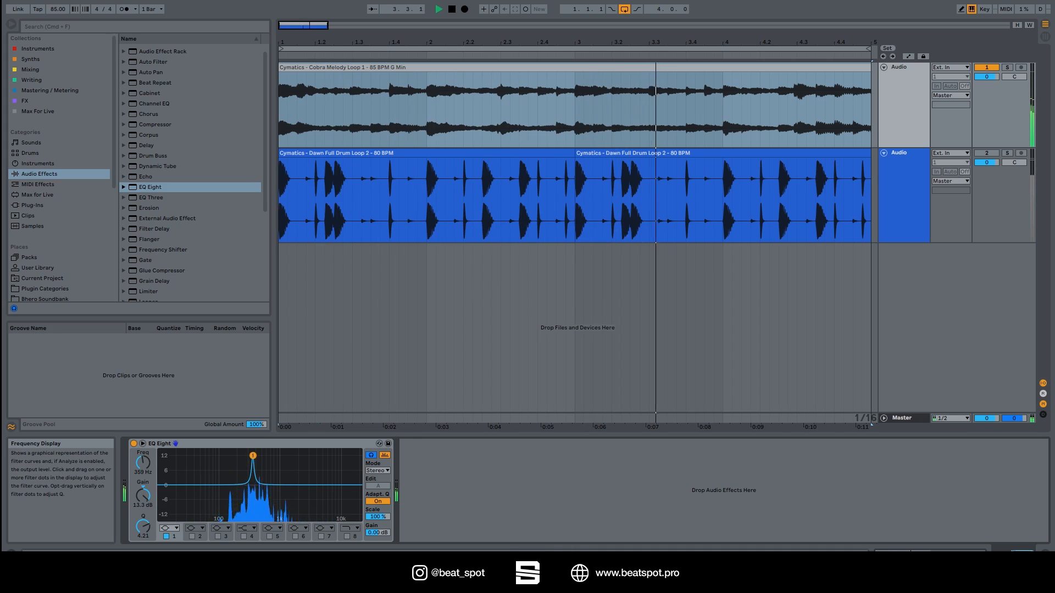
left_click_drag(252, 475, 253, 456)
key("space")
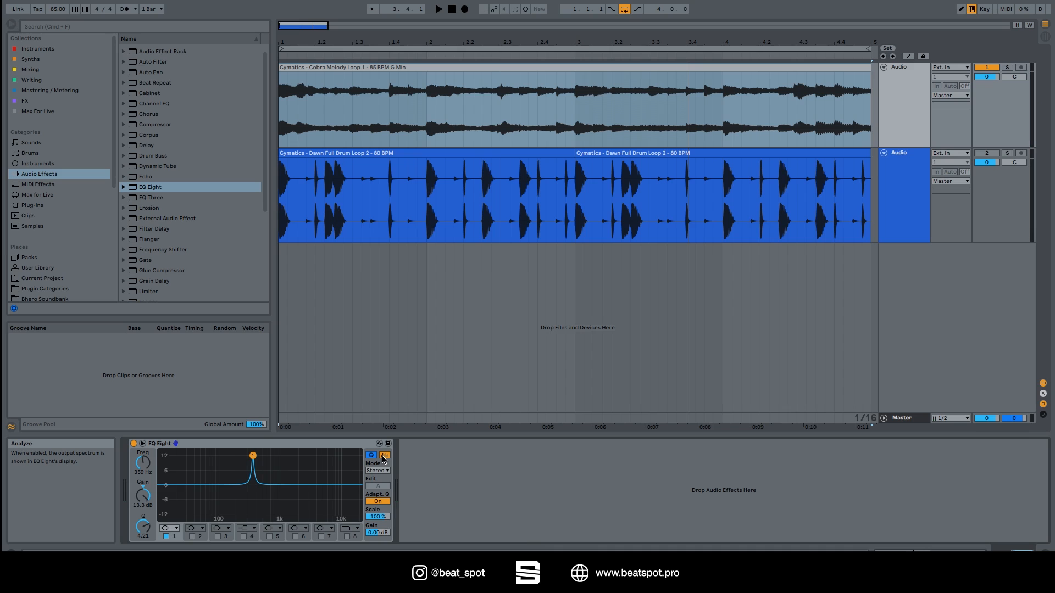
Turn off EQ Eight's Analyze spectrum display while the loop plays, and stop playback.
key("space")
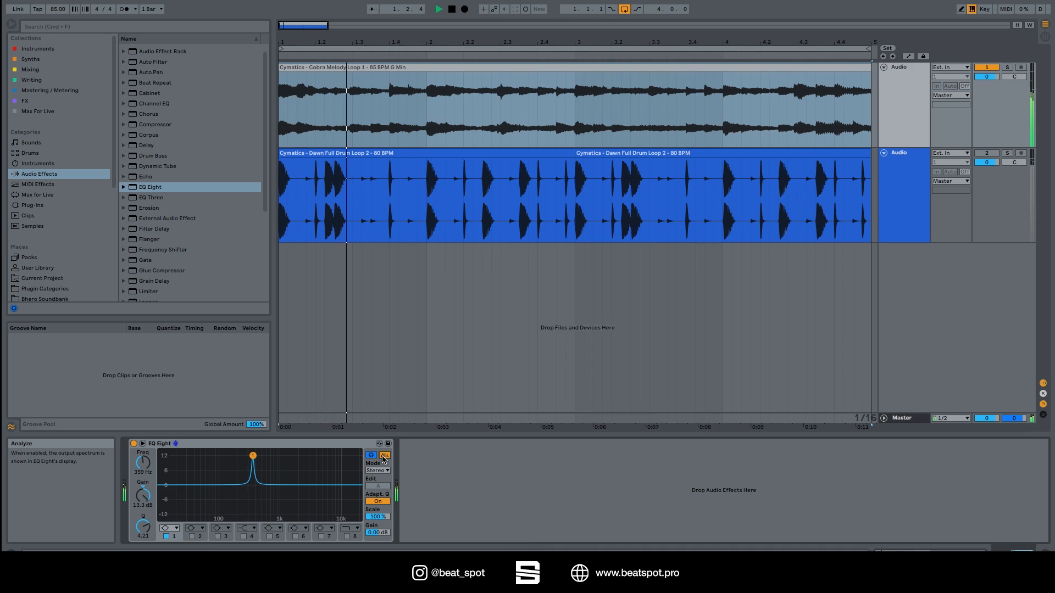
left_click(384, 456)
key("space")
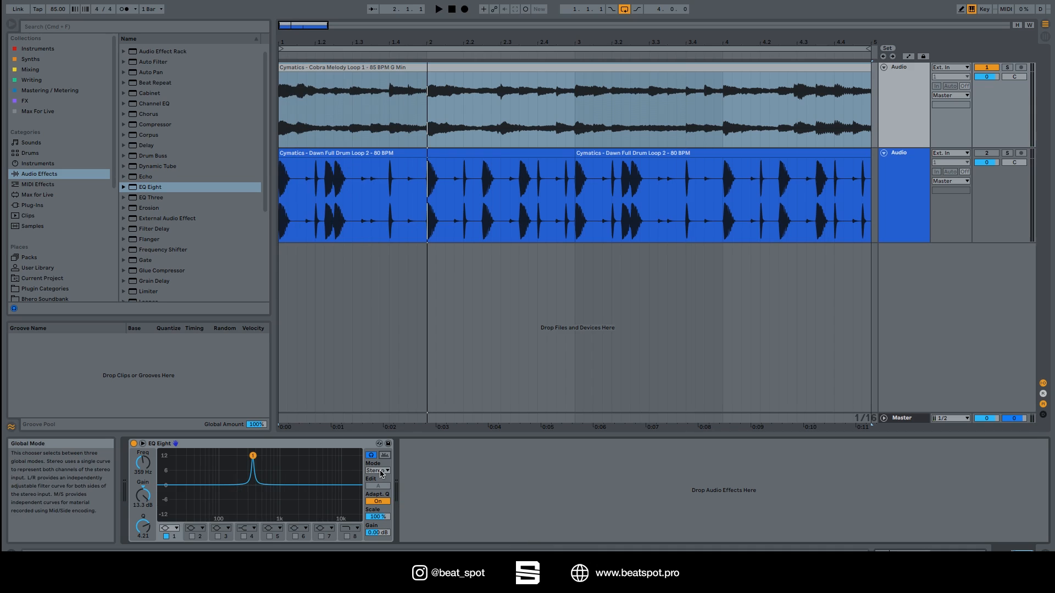
Keep EQ Eight in Stereo mode and move band 1 to about 880 Hz with 5.58 dB of gain.
left_click(381, 471)
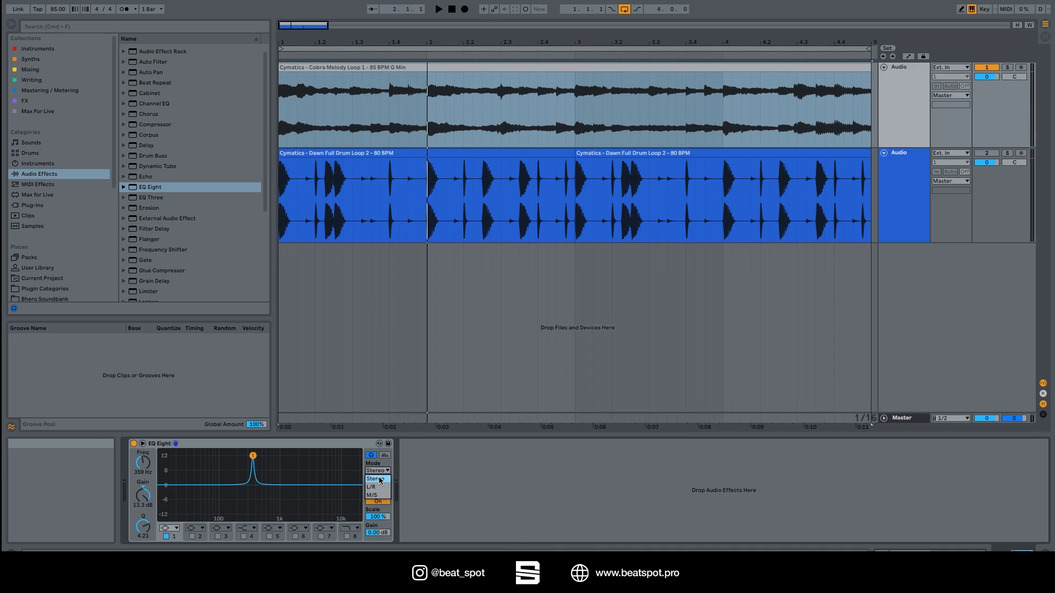
left_click(381, 480)
left_click_drag(252, 456, 278, 473)
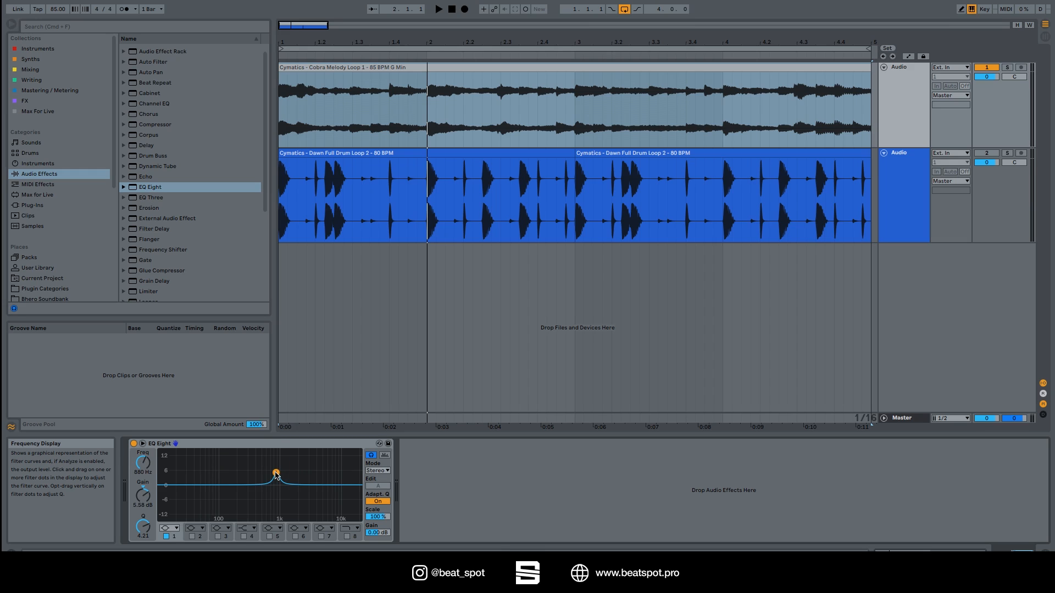
Switch EQ Eight to L/R mode and boost band 1 of the left channel about 8.31 dB at 246 Hz.
left_click(378, 471)
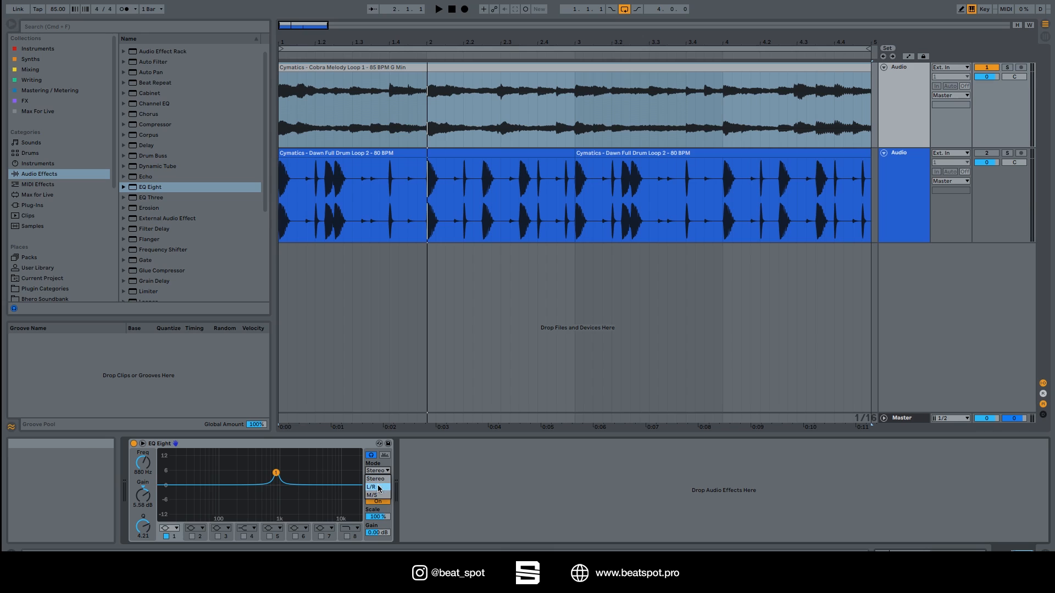
left_click(378, 488)
left_click_drag(276, 473, 242, 467)
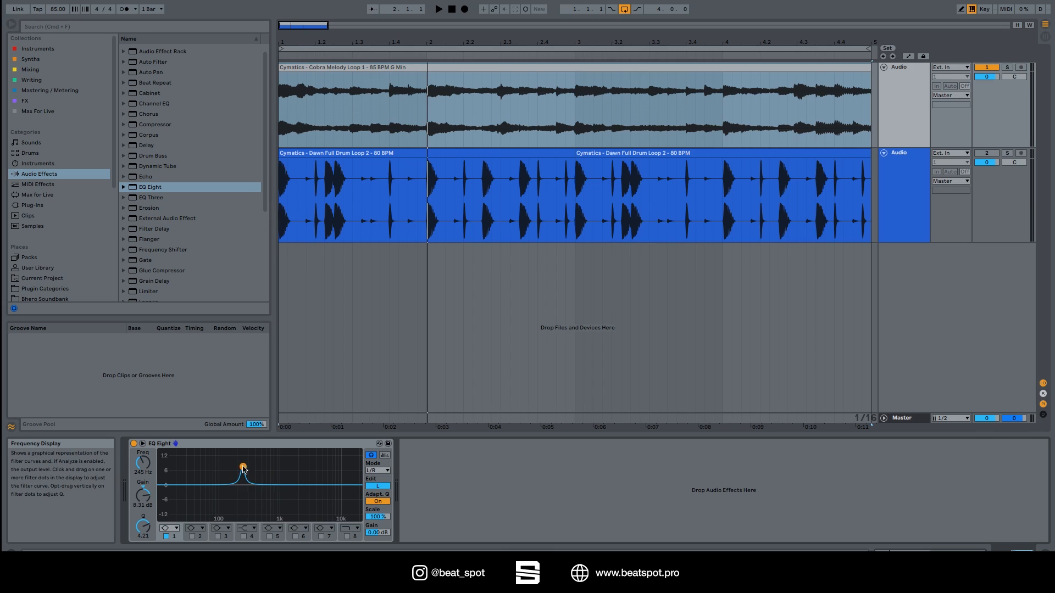
Edit the right channel's curve, cutting band 4 by about 9.55 dB at 288 Hz with a Q of 4.25.
left_click(378, 487)
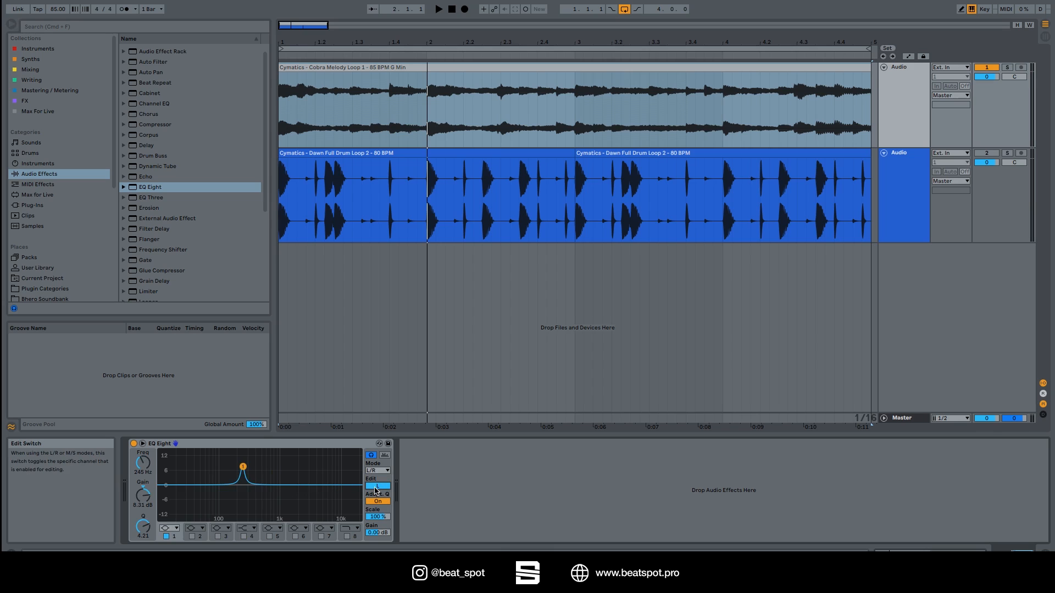
left_click_drag(260, 485, 264, 506)
left_click_drag(143, 526, 143, 472)
Set EQ Eight to M/S mode and toggle the edited channel between Mid and Side.
left_click(377, 471)
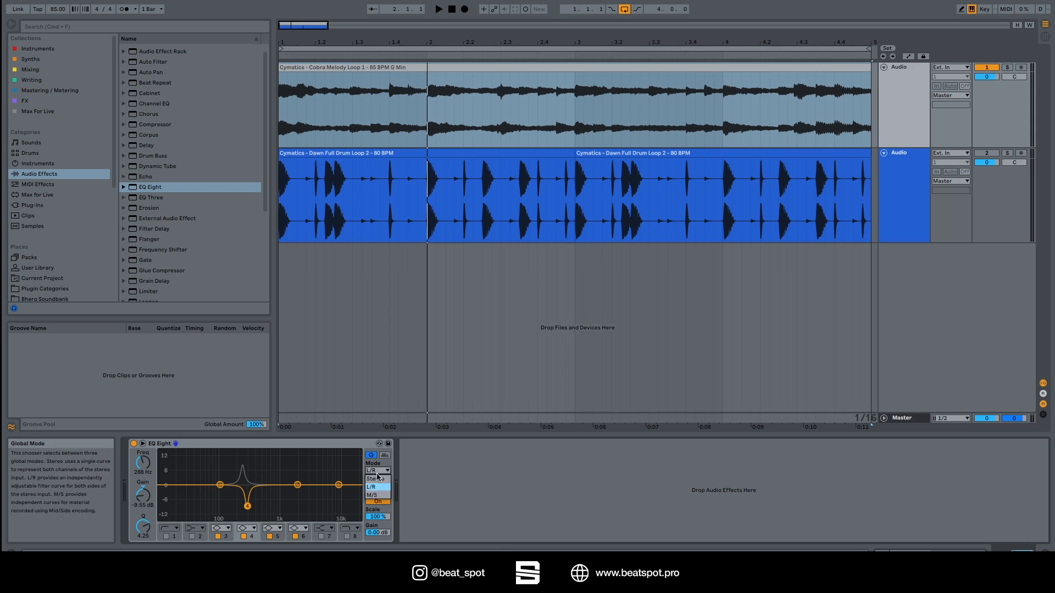
left_click(376, 479)
left_click(378, 471)
left_click(377, 496)
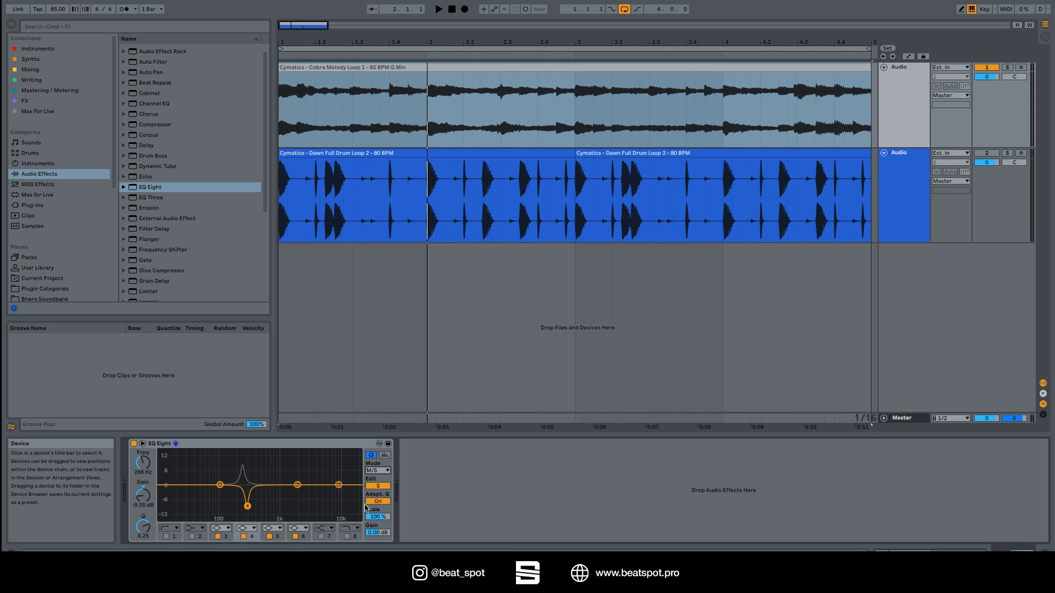
left_click(381, 487)
left_click(386, 487)
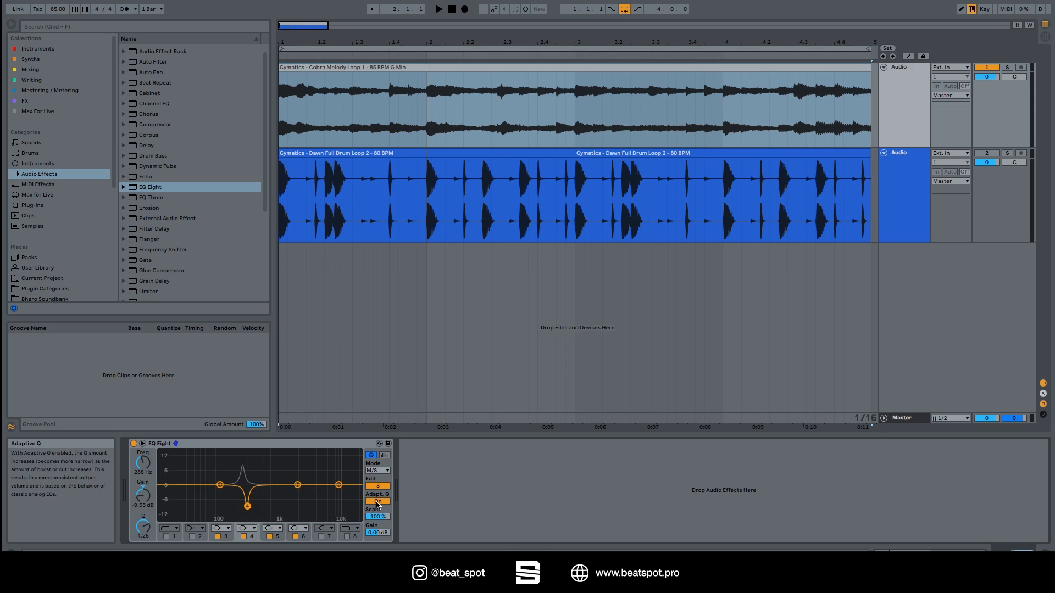
Turn off Adaptive Q and return EQ Eight's mode to Stereo.
left_click(377, 501)
left_click(377, 471)
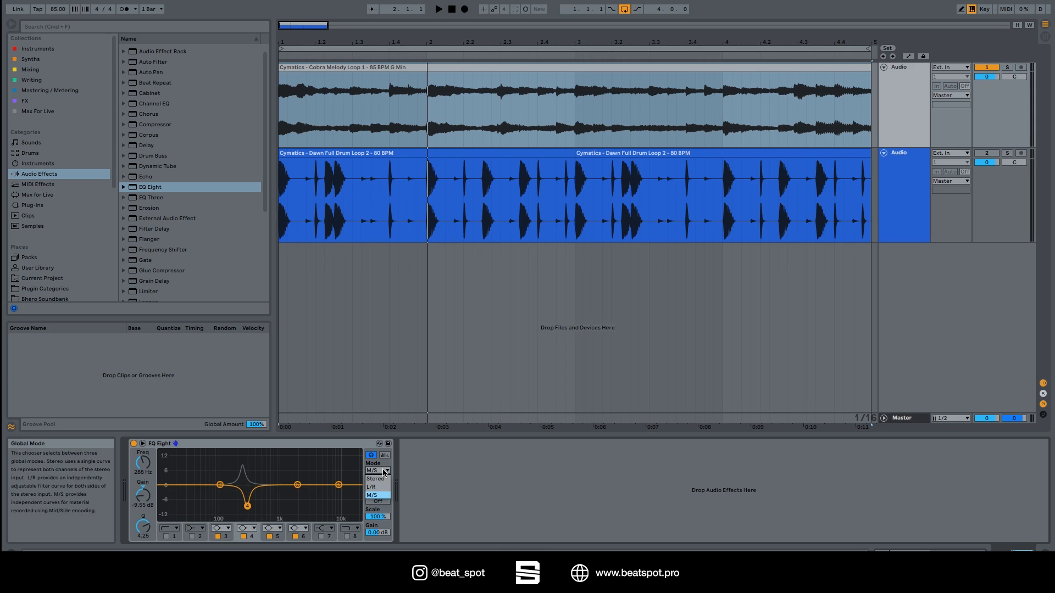
left_click(377, 478)
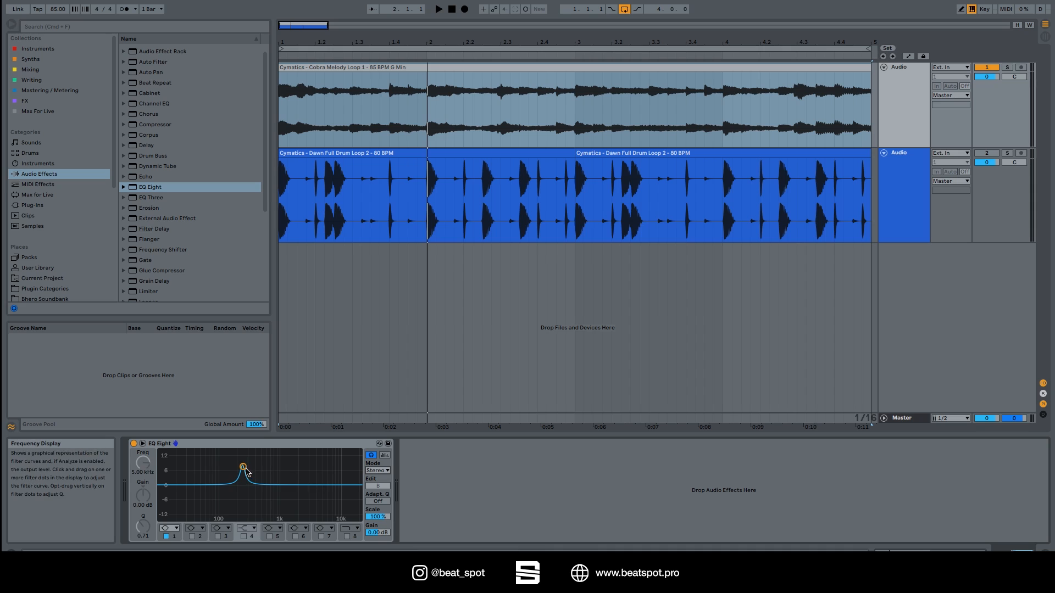
Boost band 1 about 11.5 dB near 19.5 kHz with Q 0.69, and toggle Adaptive Q to compare the bell's width.
left_click_drag(243, 469, 347, 469)
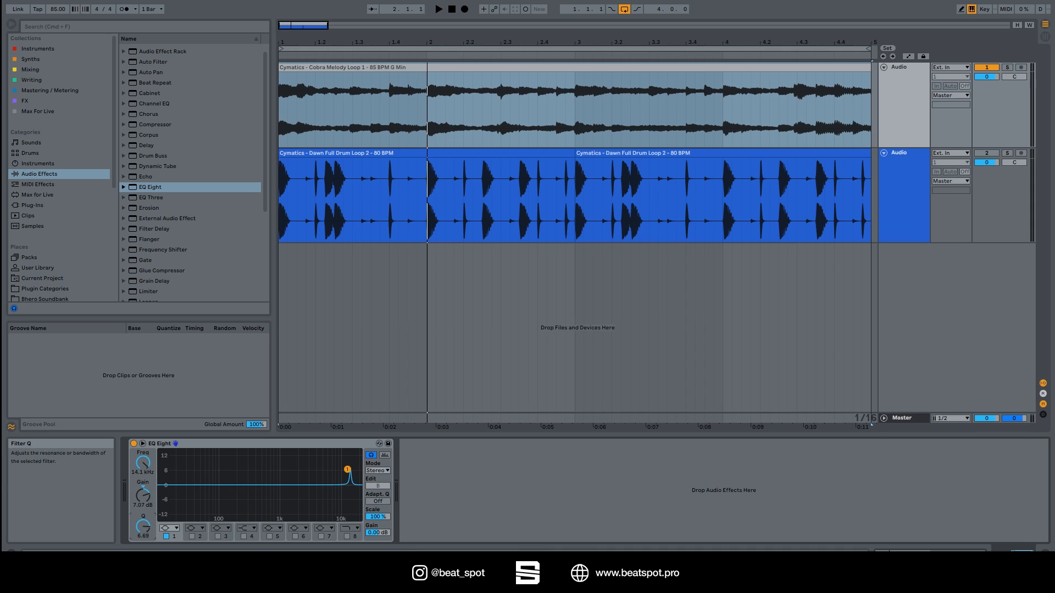
mouse_move(143, 463)
left_mouse_down()
mouse_move(143, 529)
mouse_move(143, 459)
left_mouse_up()
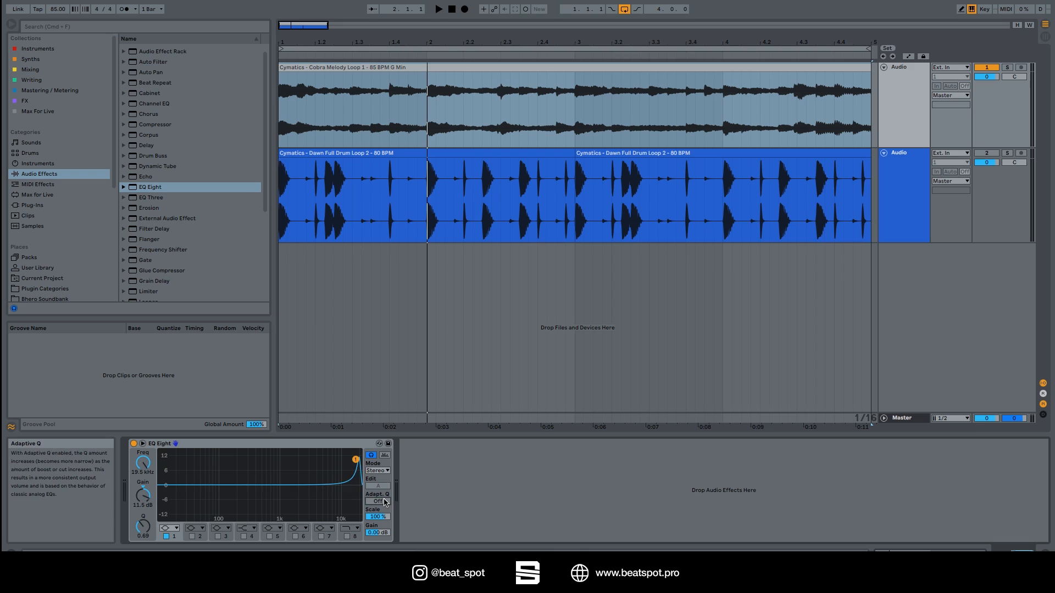
left_click(384, 503)
left_click(384, 503)
left_click(384, 503)
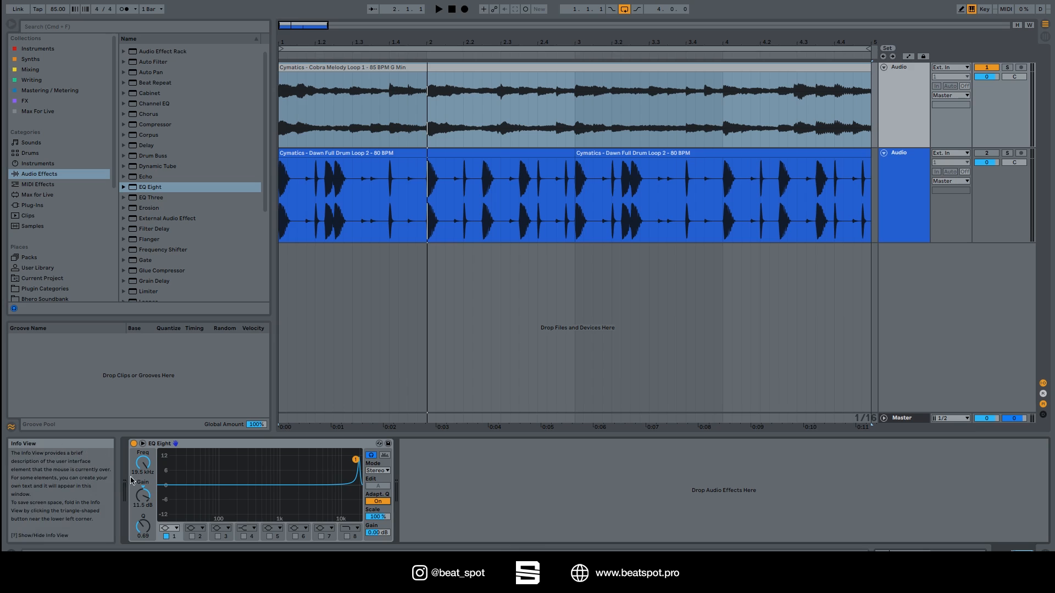
Turn Adaptive Q off and bring band 1 down to a moderate boost just above 1 kHz.
mouse_move(143, 495)
left_mouse_down()
mouse_move(143, 544)
mouse_move(143, 510)
left_mouse_up()
mouse_move(145, 468)
left_mouse_down()
mouse_move(143, 525)
mouse_move(143, 479)
left_mouse_up()
left_click(378, 501)
mouse_move(143, 495)
left_mouse_down()
mouse_move(143, 536)
mouse_move(143, 494)
left_mouse_up()
Activate bands 2, 3 and 4, shaping cuts near 100 Hz and about 527 Hz and a high-frequency boost.
left_click(192, 537)
left_click(217, 536)
left_click(242, 535)
left_click_drag(238, 485, 220, 501)
left_click_drag(321, 485, 269, 513)
Vary EQ Eight's Scale between 0 % and 100 %, and leave it at 50 %.
left_click_drag(378, 517, 378, 545)
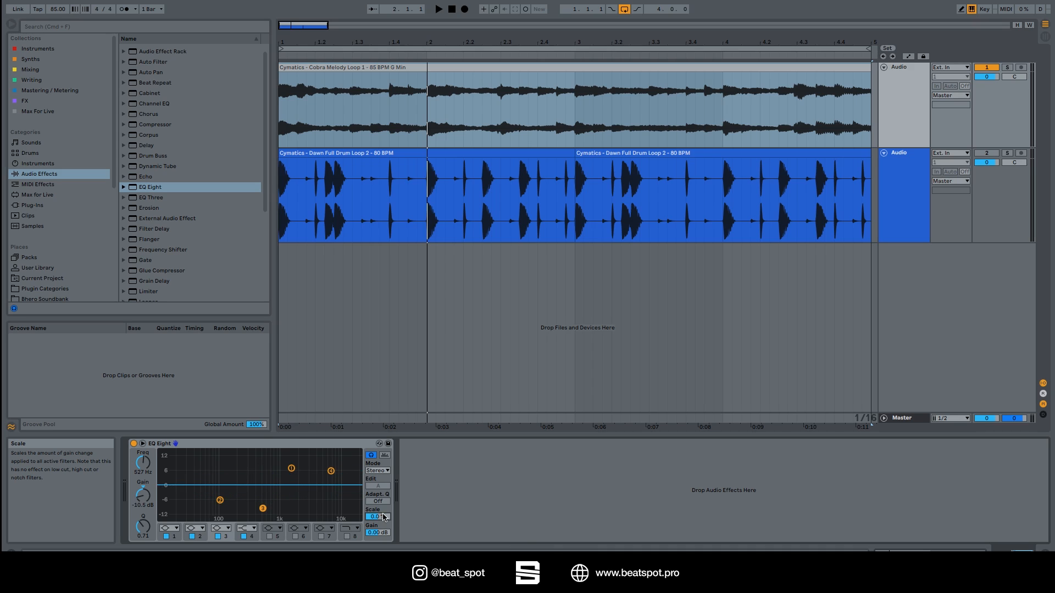
mouse_move(384, 517)
left_mouse_down()
mouse_move(384, 574)
mouse_move(377, 461)
mouse_move(384, 518)
left_mouse_up()
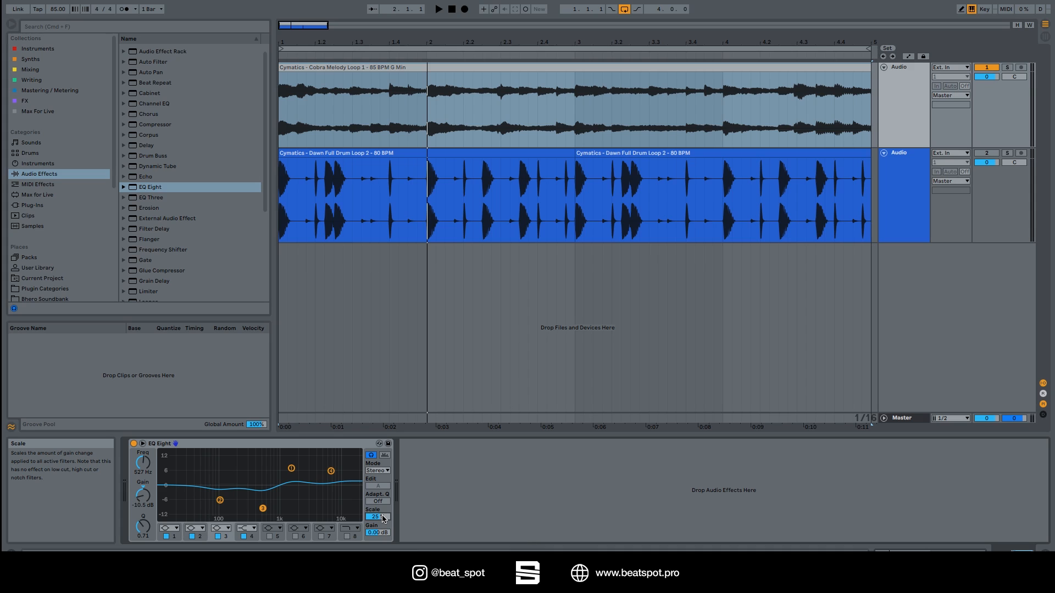
double_click(379, 517)
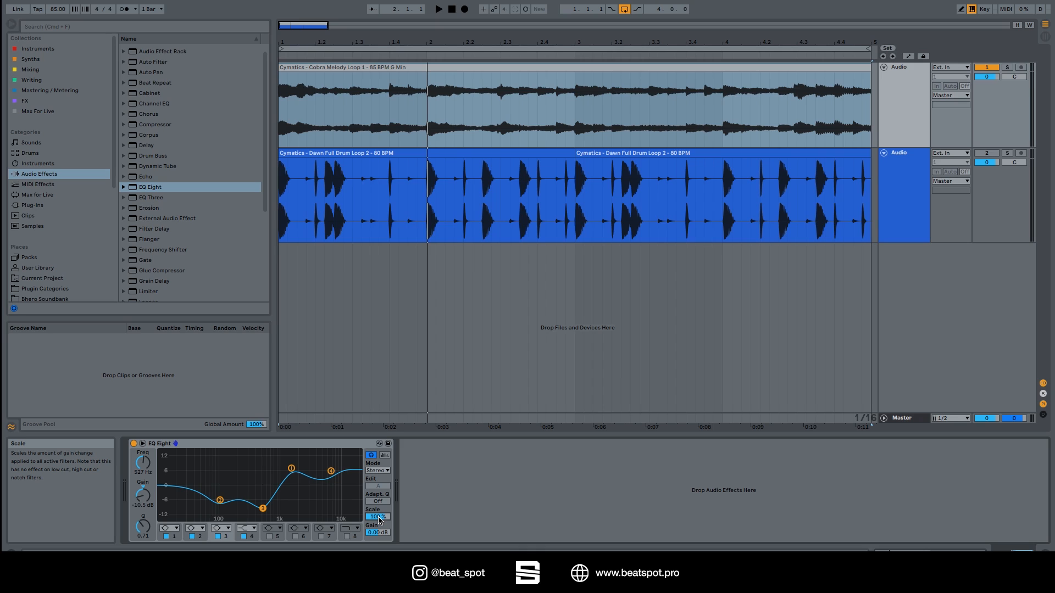
left_click_drag(379, 519, 379, 547)
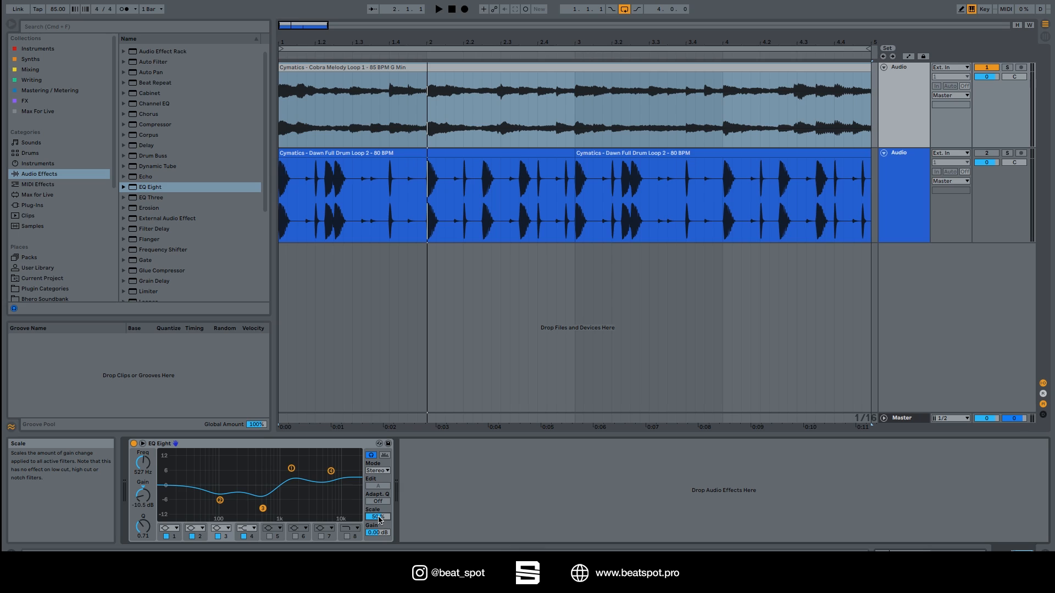
Reset EQ Eight's output gain to 0.00 dB after a trial change, and enable Oversampling for the device.
mouse_move(378, 532)
left_mouse_down()
mouse_move(378, 549)
mouse_move(383, 536)
left_mouse_up()
double_click(379, 533)
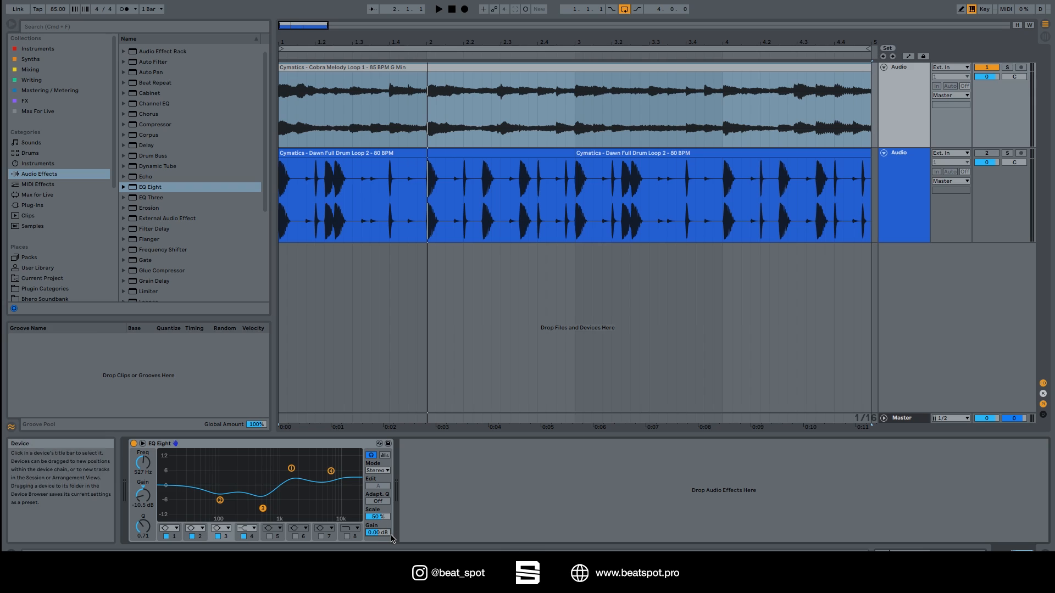
right_click(292, 443)
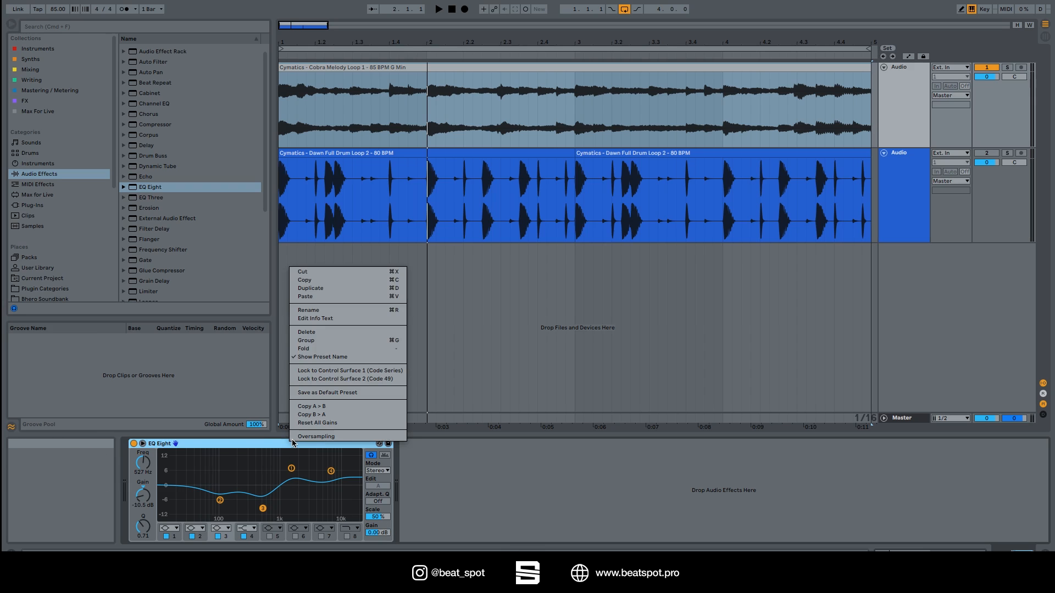
left_click(309, 437)
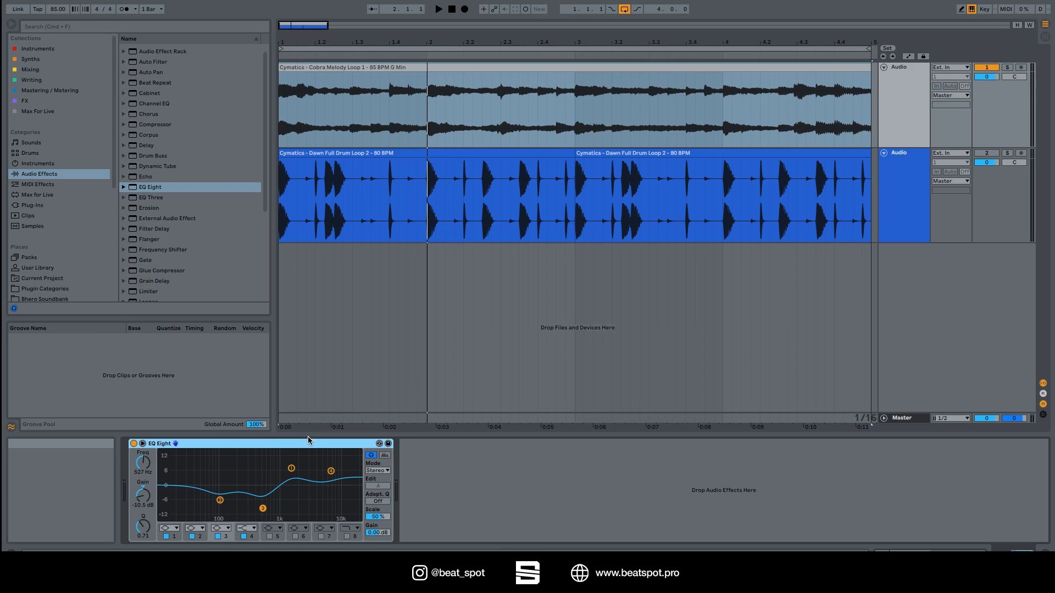